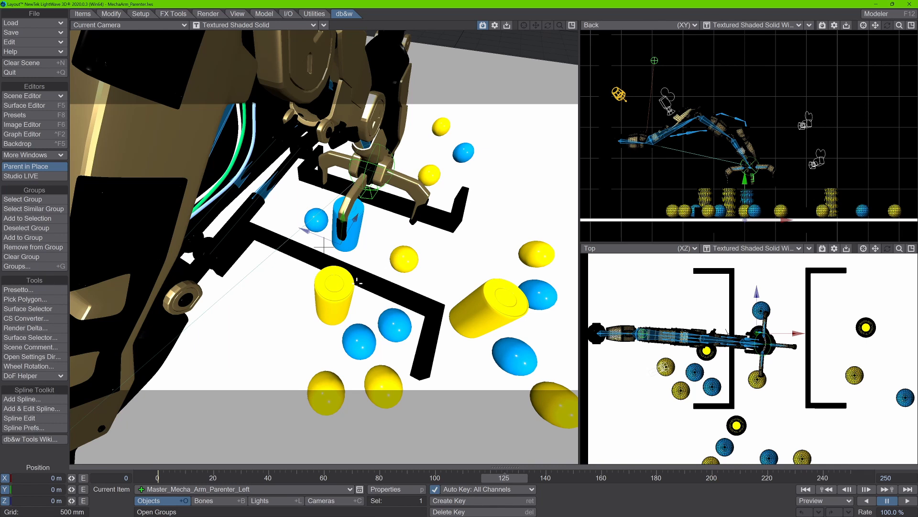
- Select a blue ball and review its group tags in the Item Comments
left_click(344, 287)
left_click(515, 311)
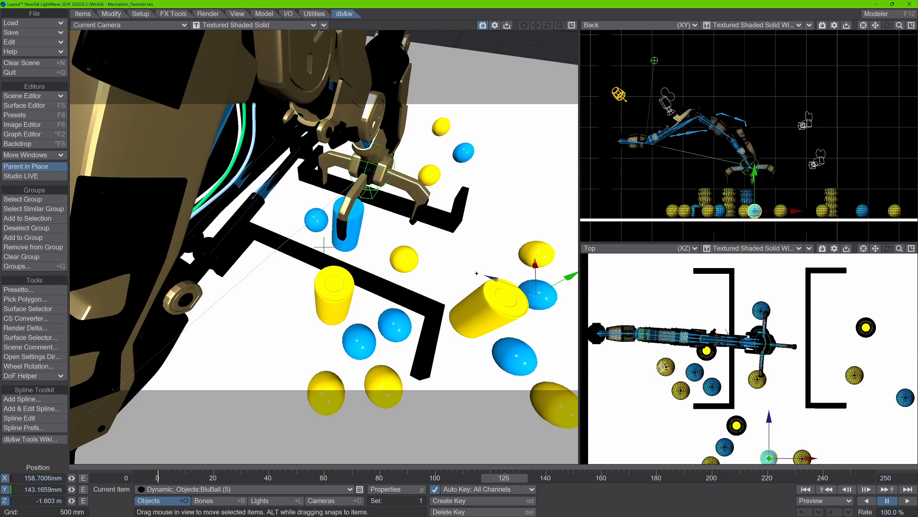
key("Tab")
type("comme")
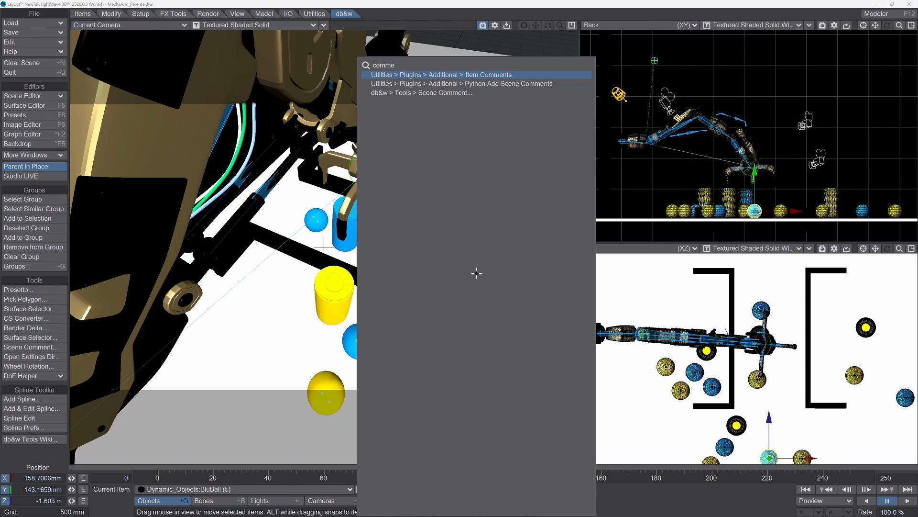
key("Down")
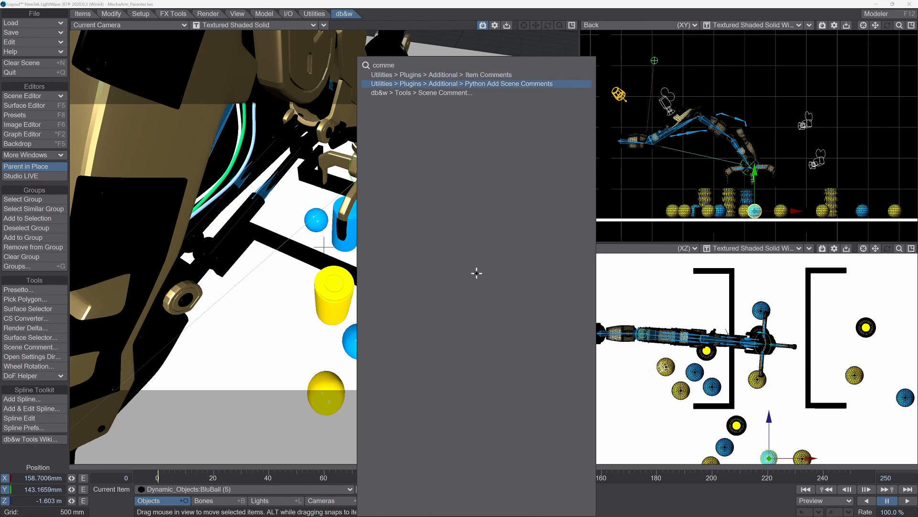
key("Up")
key("Return")
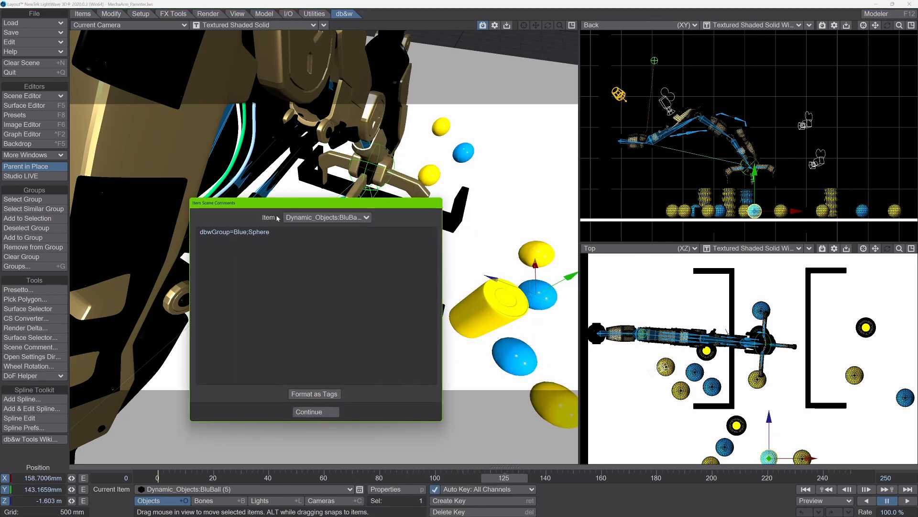
left_click_drag(273, 205, 261, 196)
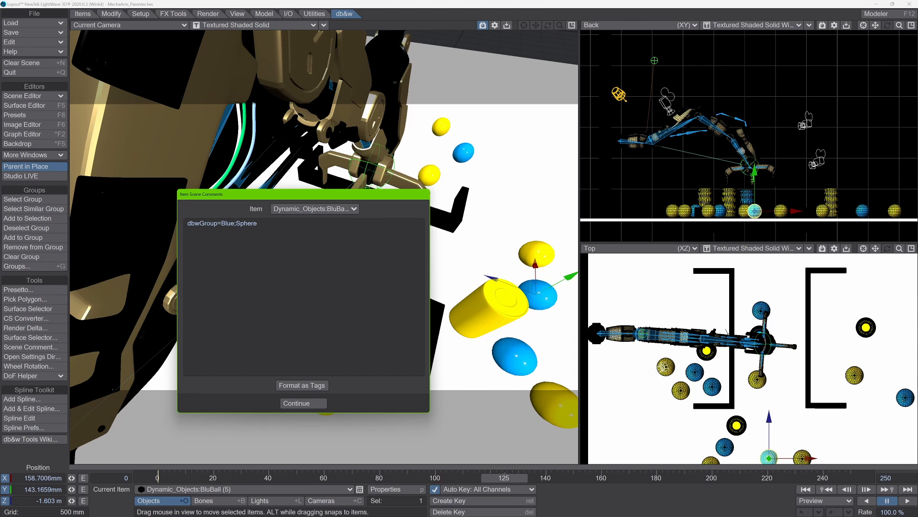
left_click(297, 402)
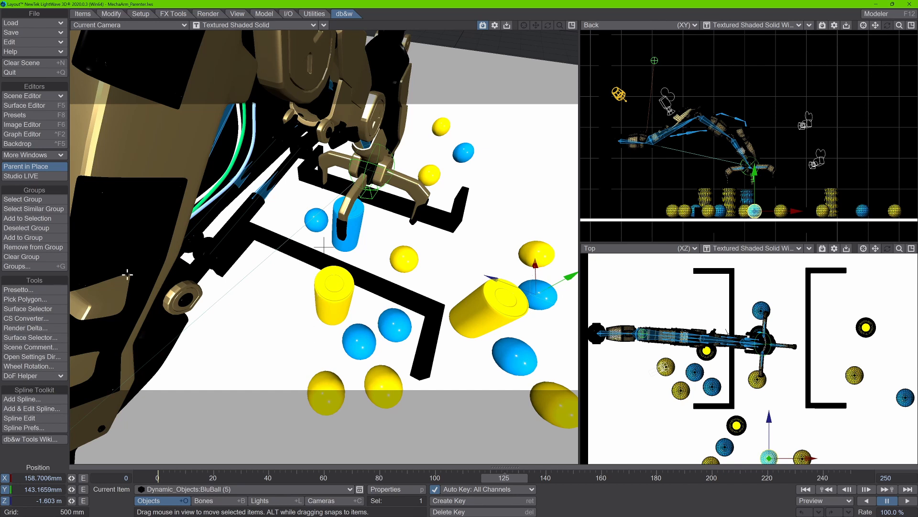
- Select all items in the Blue group and look over the groups they can be added to
left_click(48, 201)
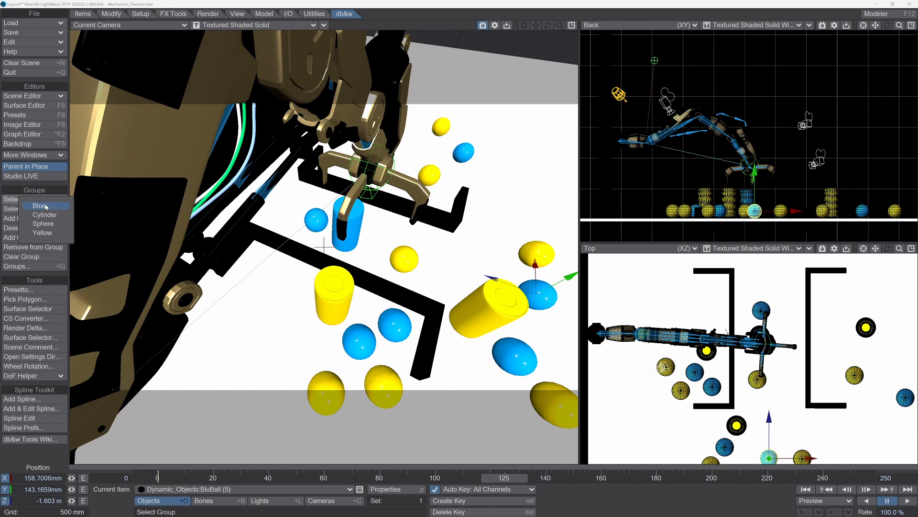
left_click(46, 206)
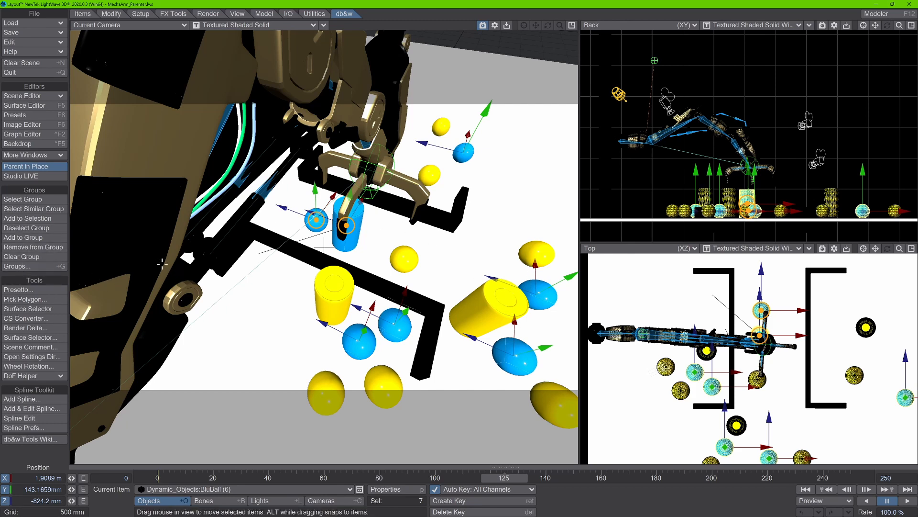
left_click(29, 267)
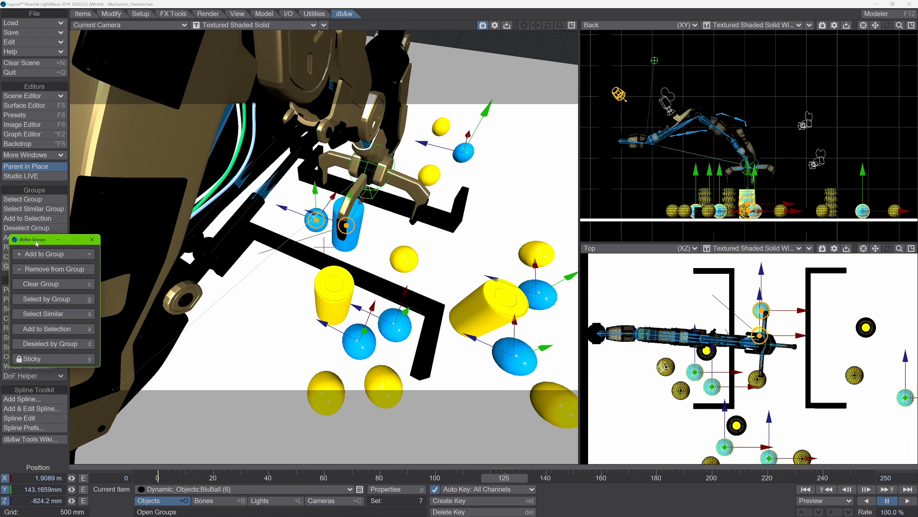
left_click(39, 254)
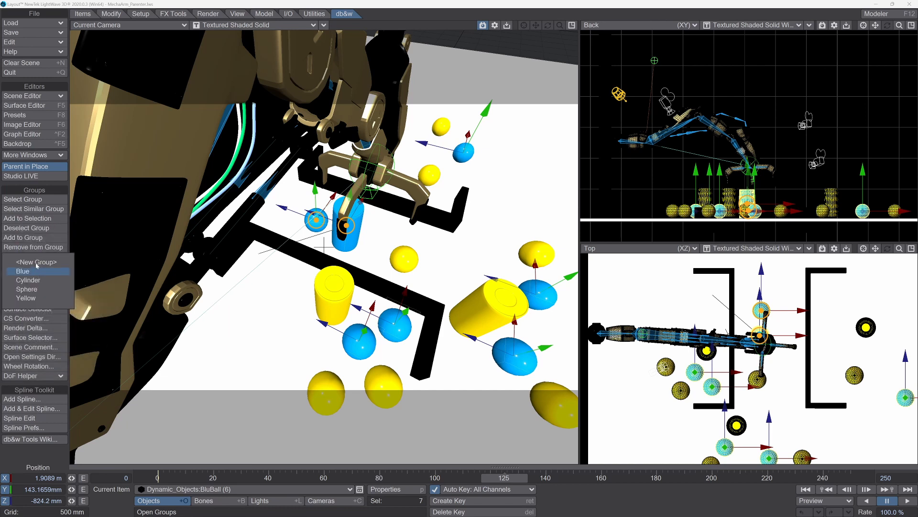
left_click(296, 347)
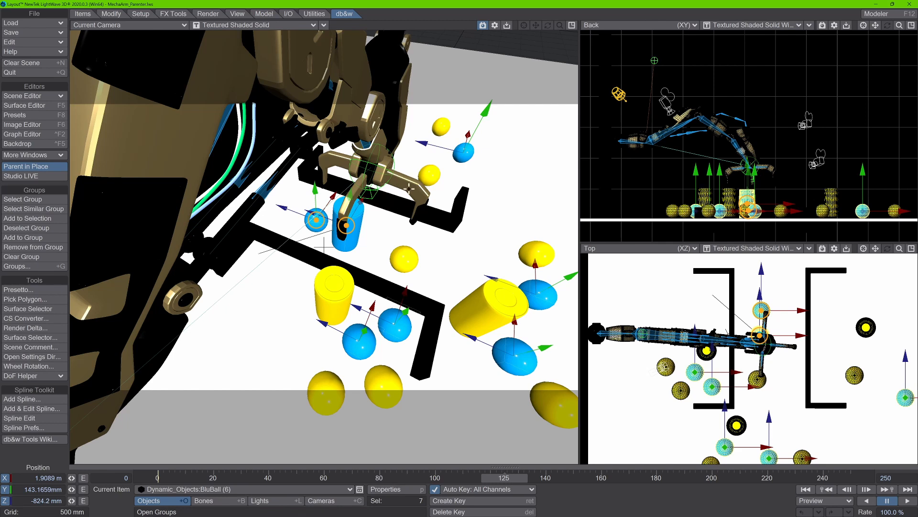
- Select the yellow cylinder OrangeArray (3) behind the robot arm and add it to a new group named Robot
left_click(392, 134)
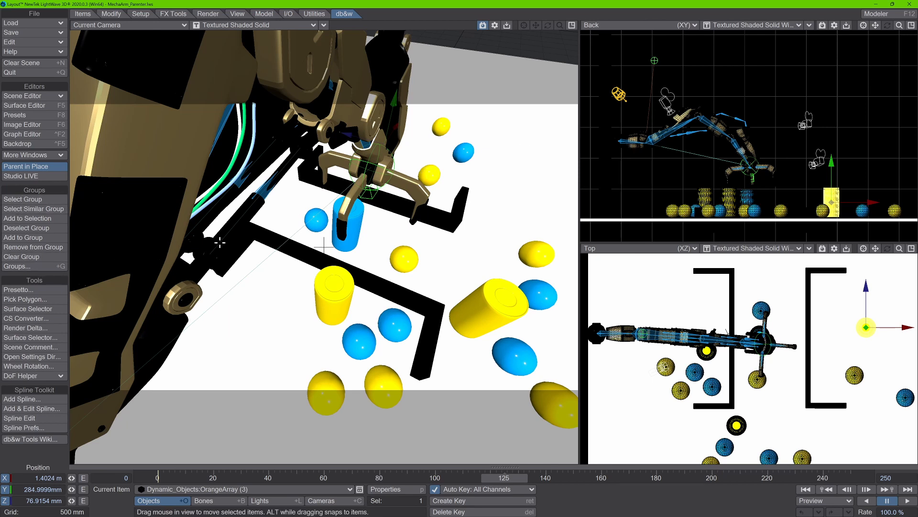
key("shift+g")
left_click(224, 228)
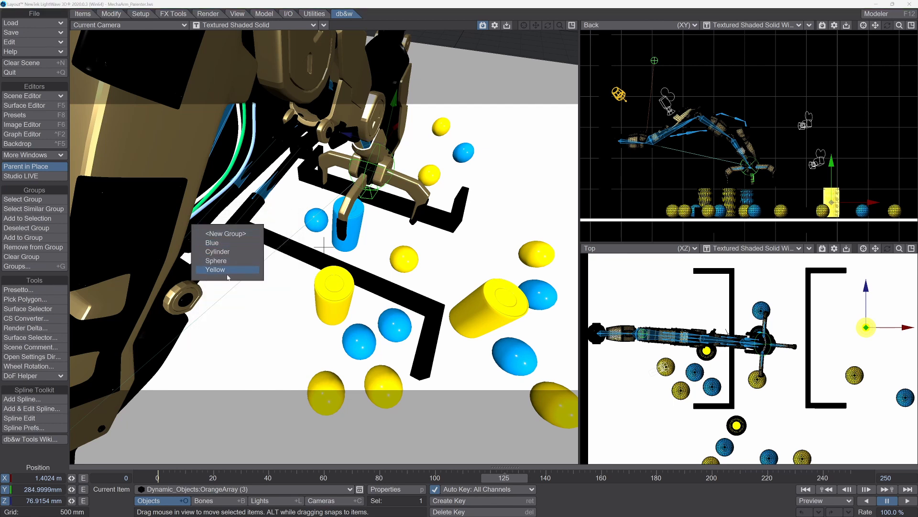
left_click(230, 234)
left_click_drag(0, 224, 363, 224)
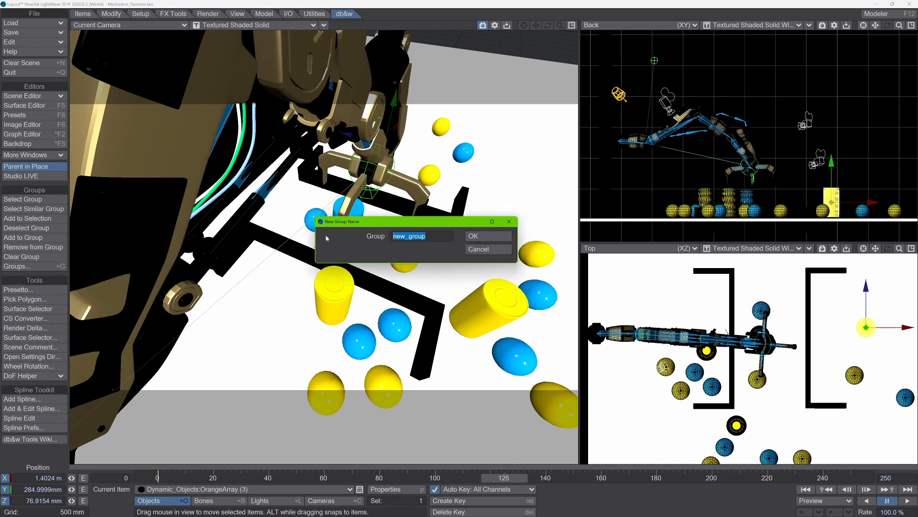
type("Robot")
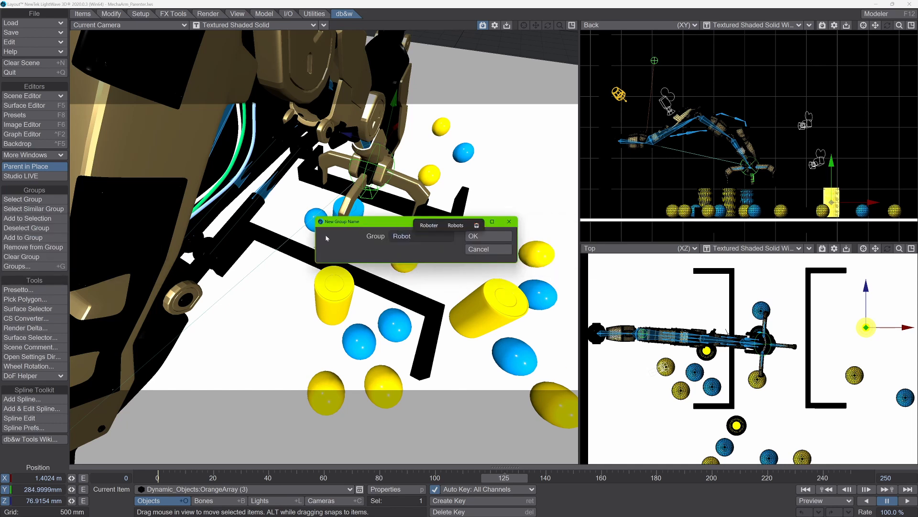
key("Return")
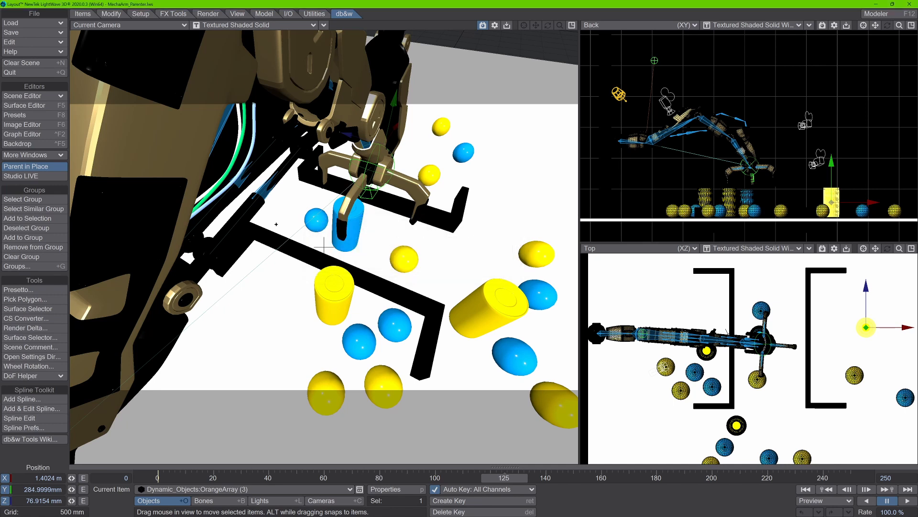
- Check which groups the yellow cylinders OrangeArray (3) and OrangeArray (2) can be removed from
key("shift+g")
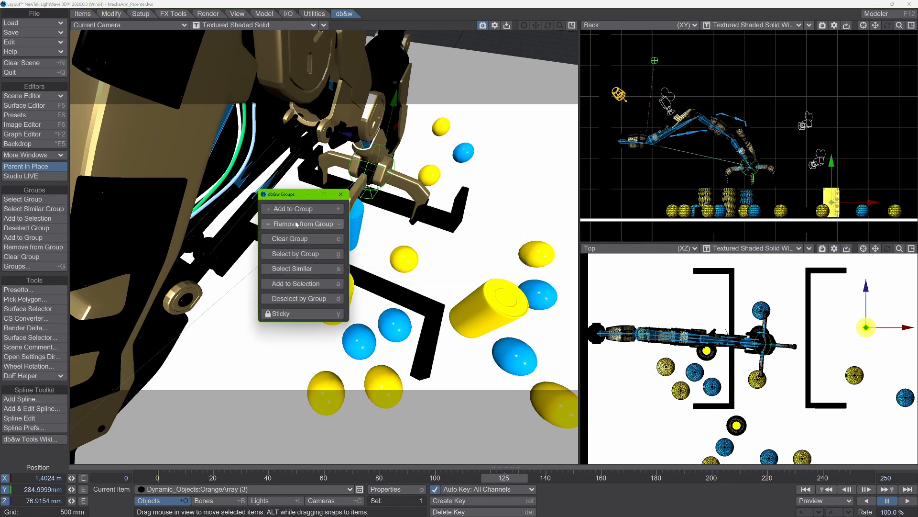
left_click(302, 222)
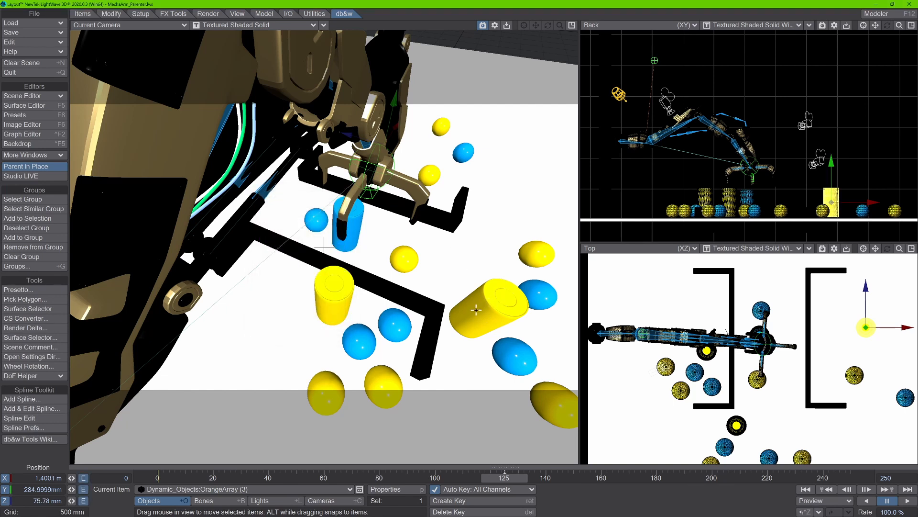
left_click(486, 300)
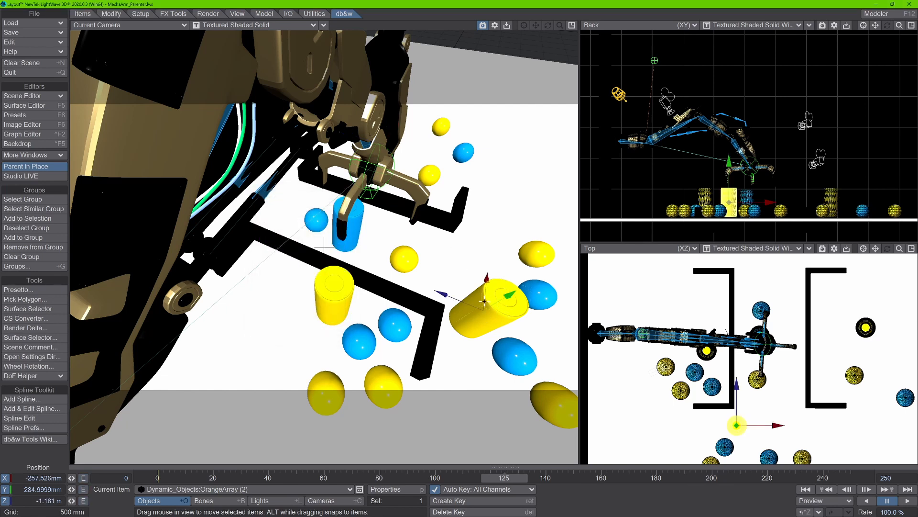
key("shift+g")
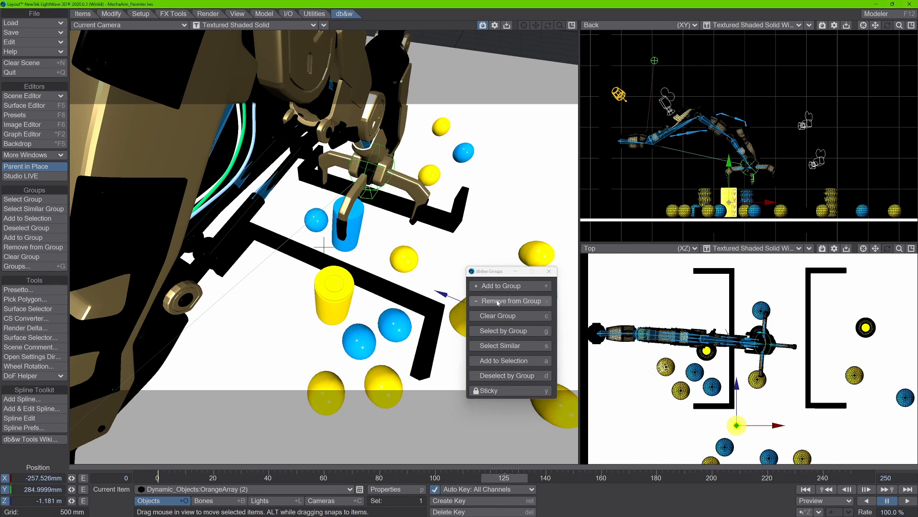
left_click(498, 302)
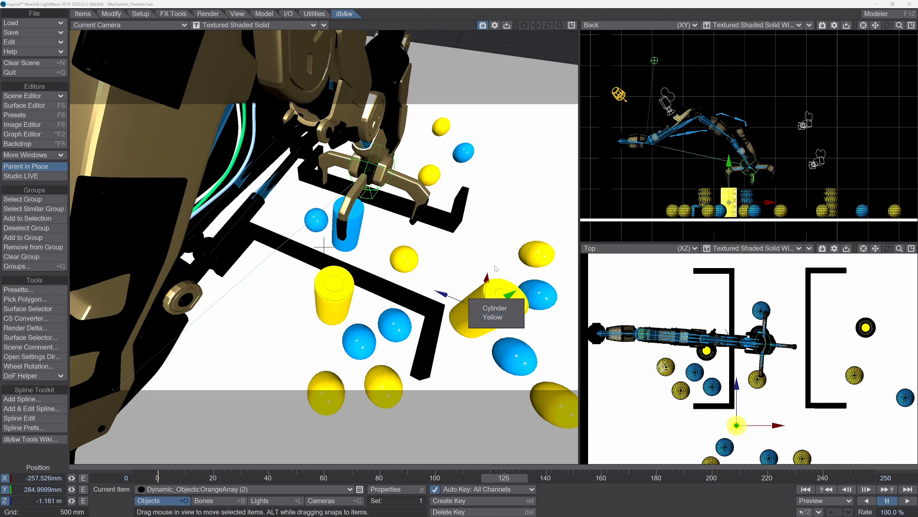
left_click(445, 263)
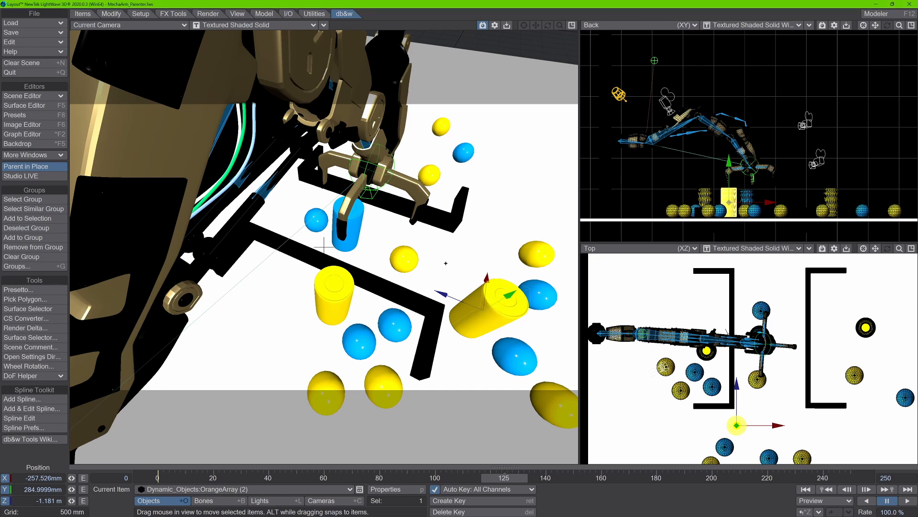
- Look over the scene groups offered for clearing and dismiss the list without choosing any
key("shift+g")
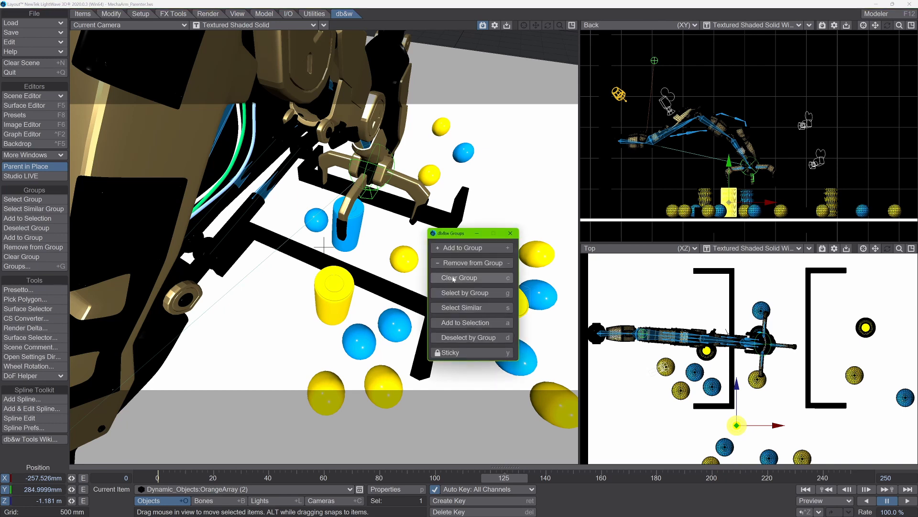
left_click(453, 278)
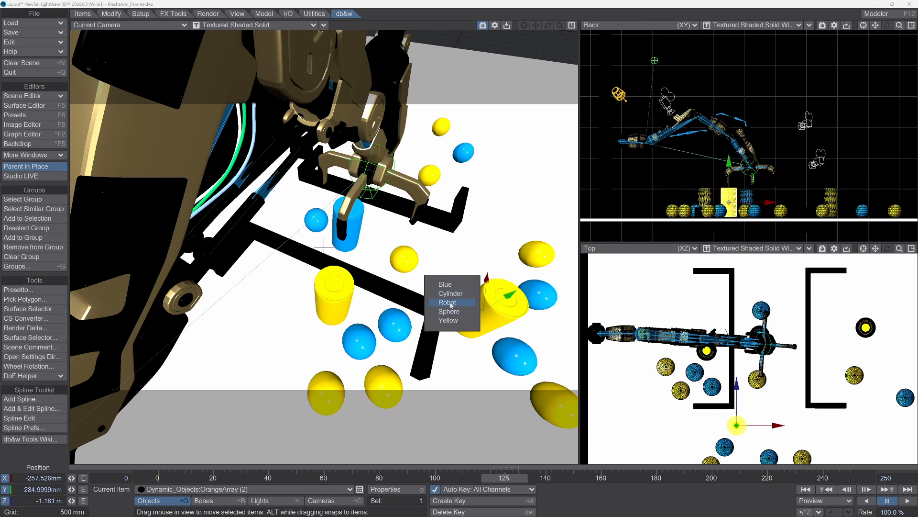
left_click(450, 256)
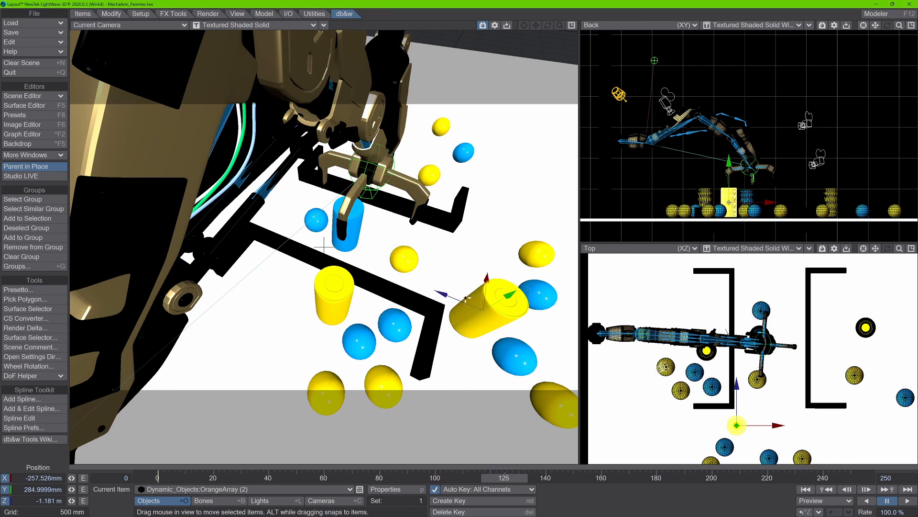
- Use Select by Group to select all items in the Blue group
key("shift+g")
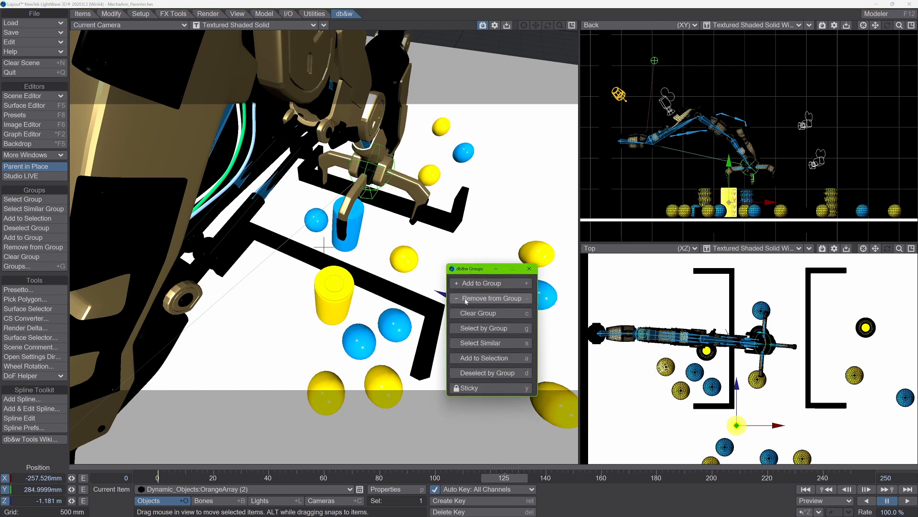
left_click(483, 329)
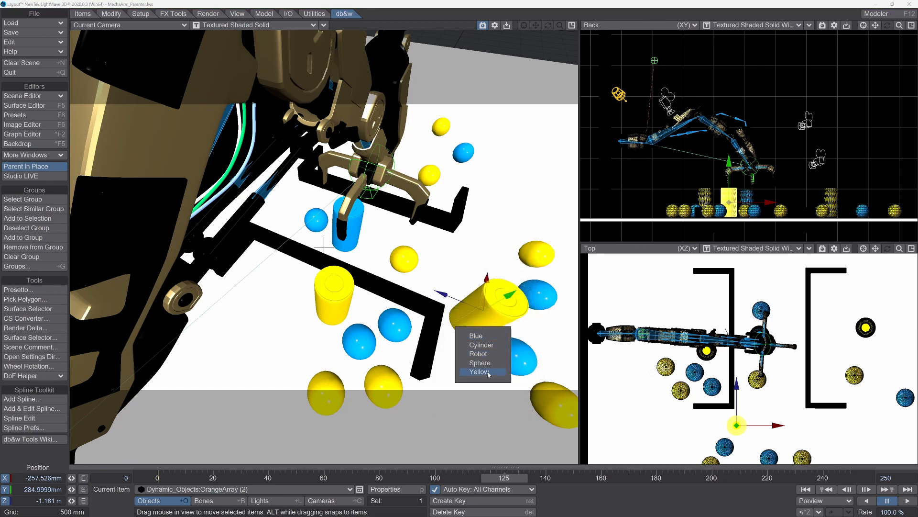
left_click(475, 336)
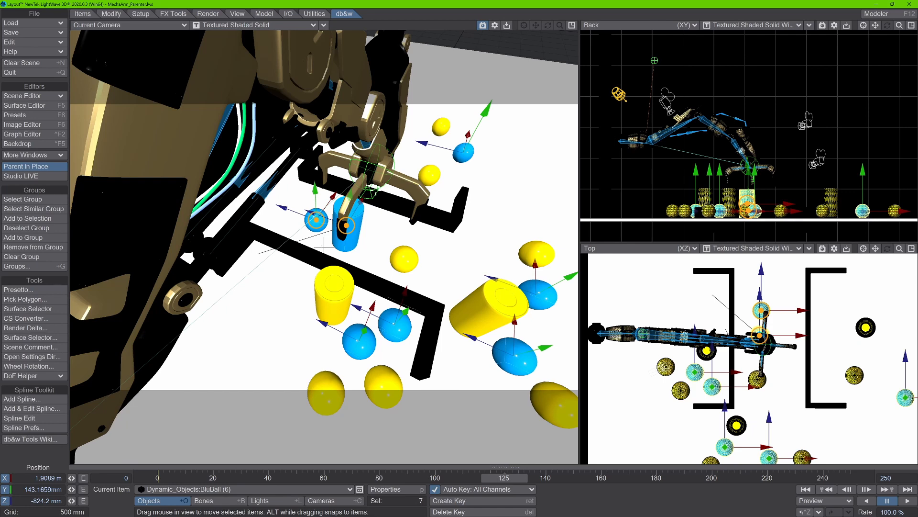
- Replace the blue selection with all items in the Cylinder group
key("shift+g")
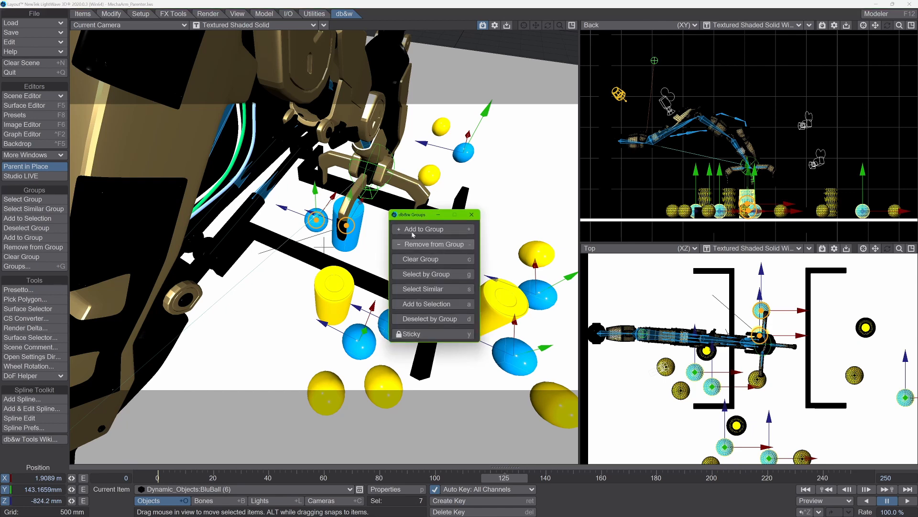
left_click(424, 278)
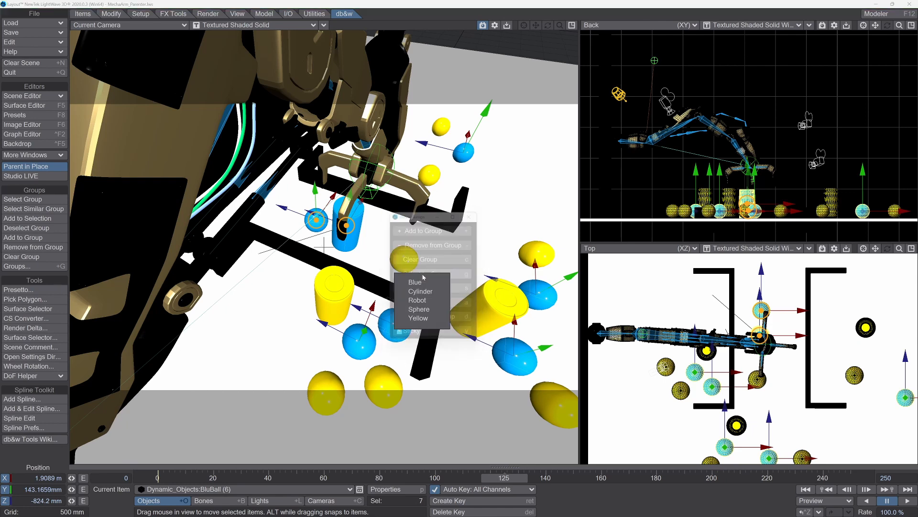
left_click(420, 291)
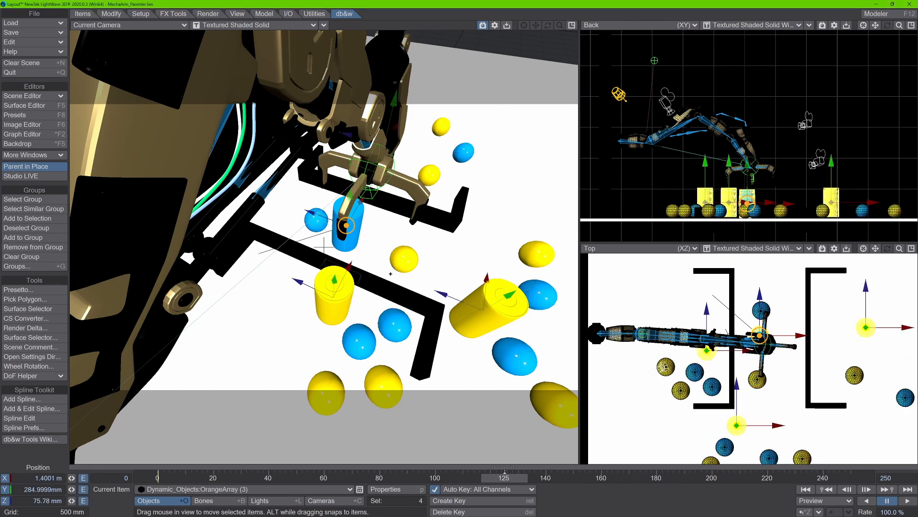
key("shift+g")
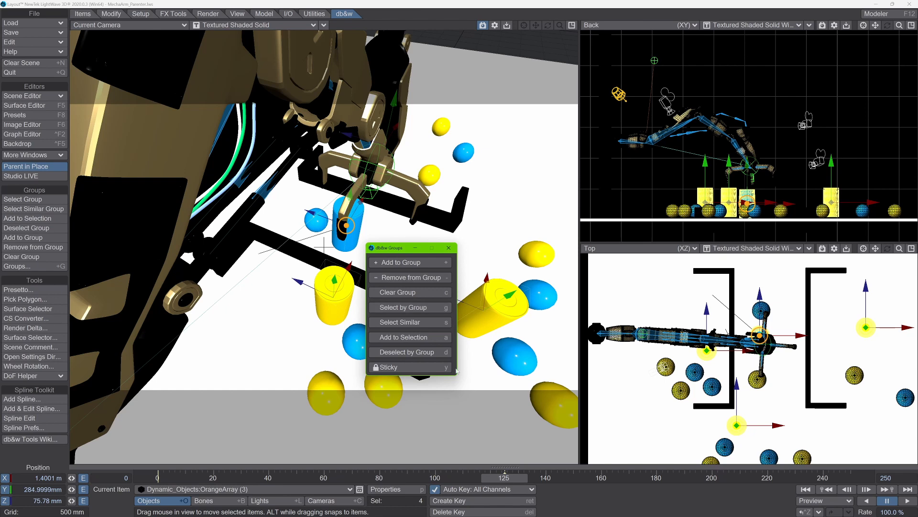
left_click(449, 248)
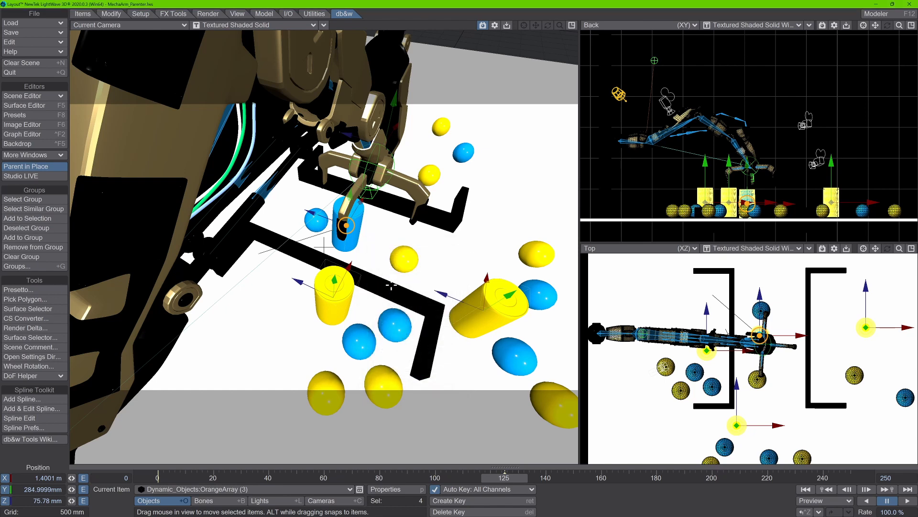
key("shift+g")
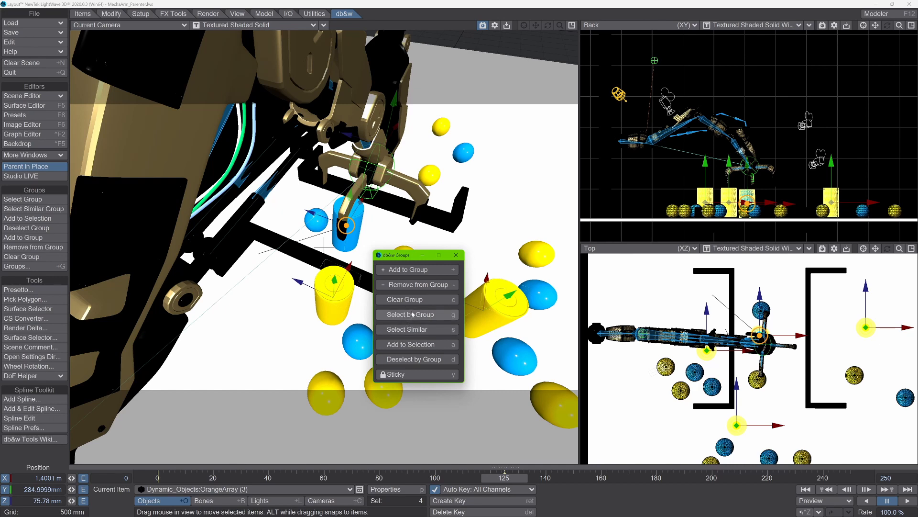
left_click(456, 255)
- Replace the cylinder selection with all items in the Sphere group
key("shift+g")
key("d")
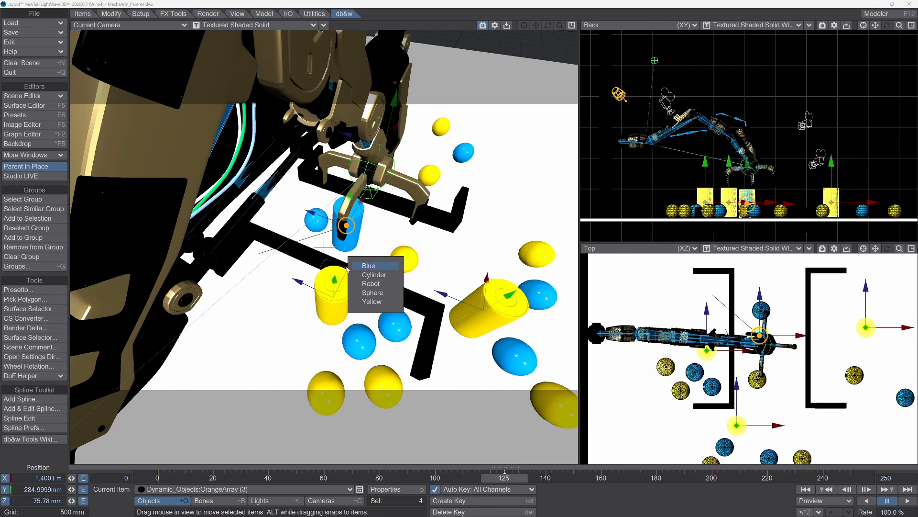
key("Up")
key("Up")
key("Up")
key("Up")
key("Up")
key("Down")
key("Down")
key("Down")
key("Down")
key("Up")
key("Up")
key("Up")
key("Up")
key("Down")
key("Down")
key("Down")
key("Down")
key("Up")
key("Down")
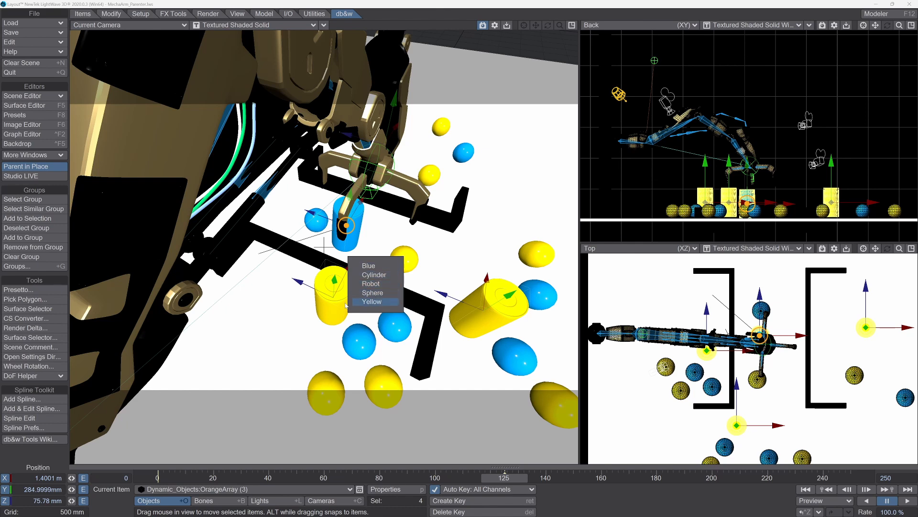
key("Up")
key("Return")
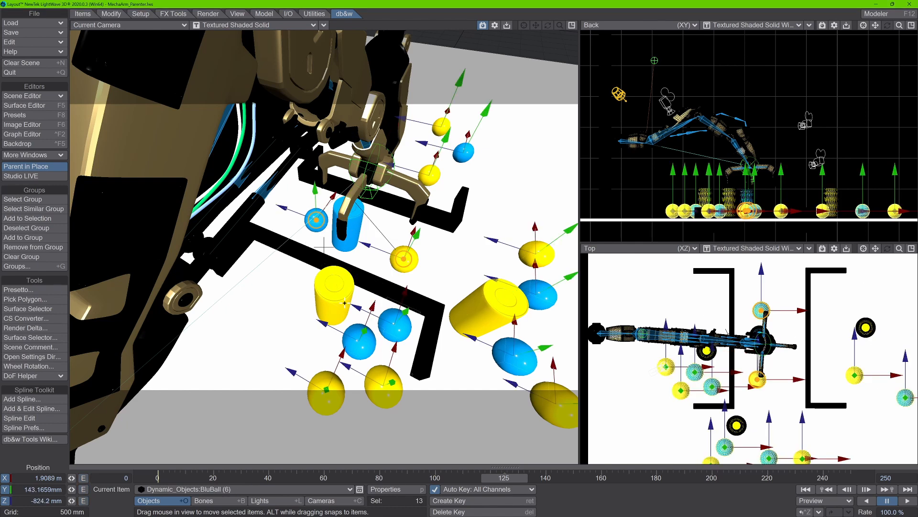
key("shift+g")
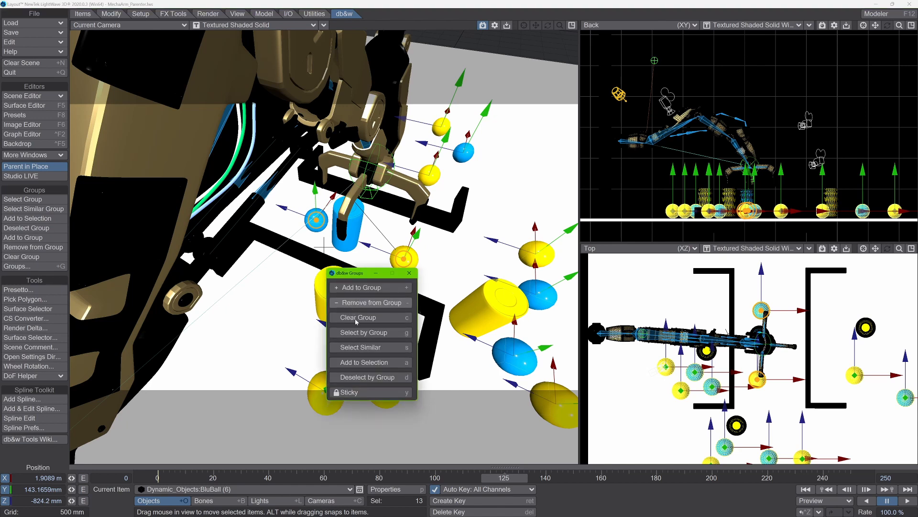
left_click(506, 310)
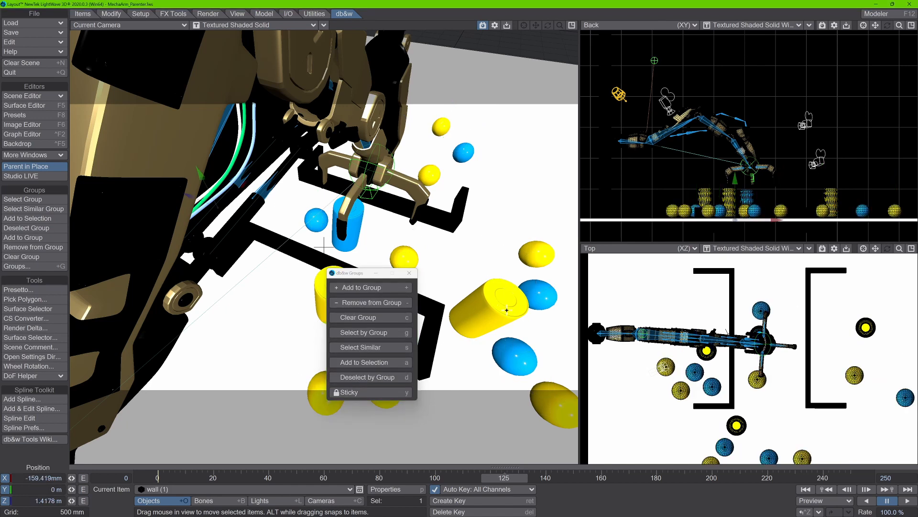
left_click(409, 273)
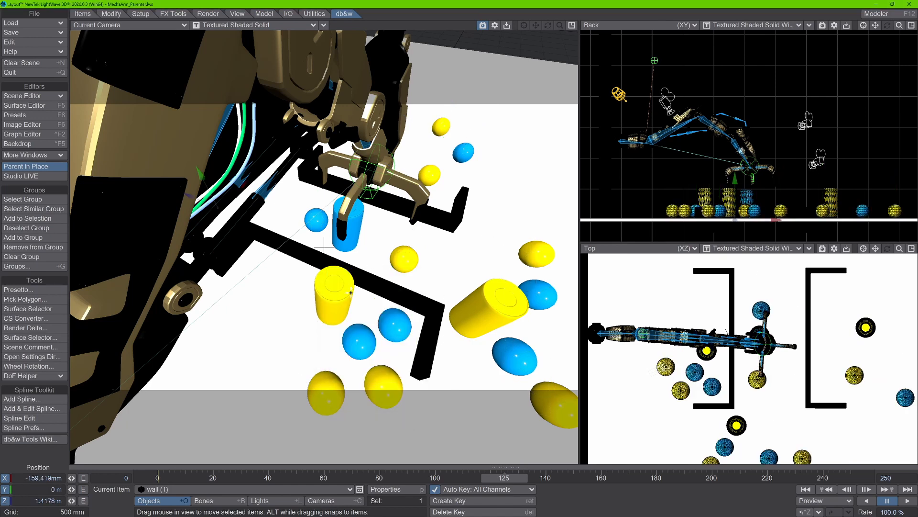
- Select the tilted yellow cylinder OrangeArray (2) and extend to every item sharing its Yellow group with Select Similar
left_click(492, 289)
left_click(475, 305)
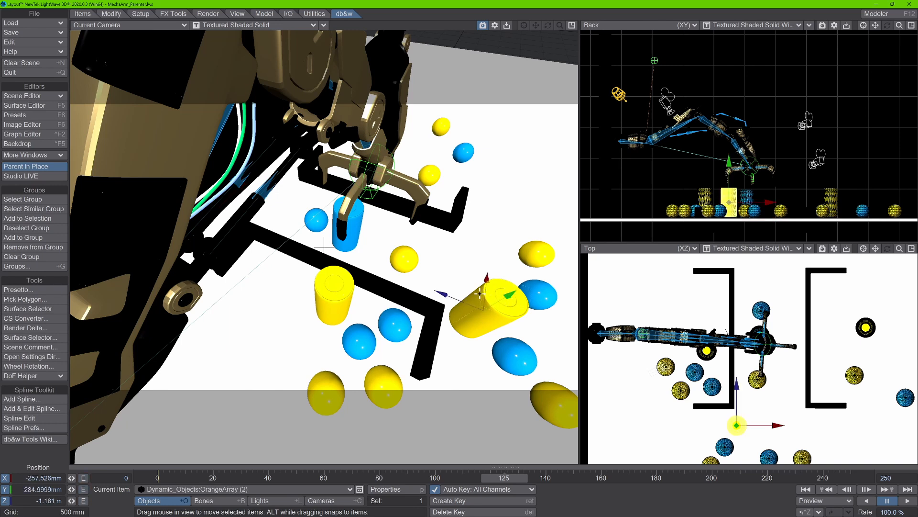
key("shift+g")
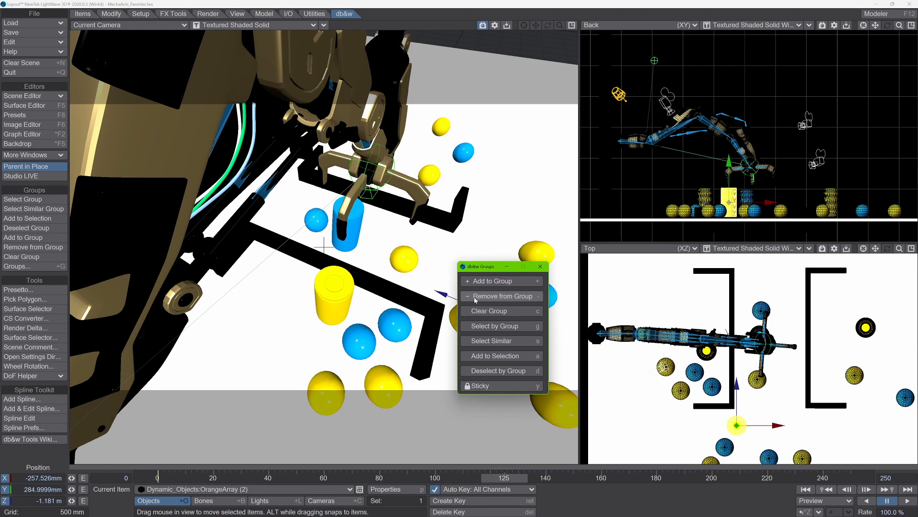
left_click(484, 344)
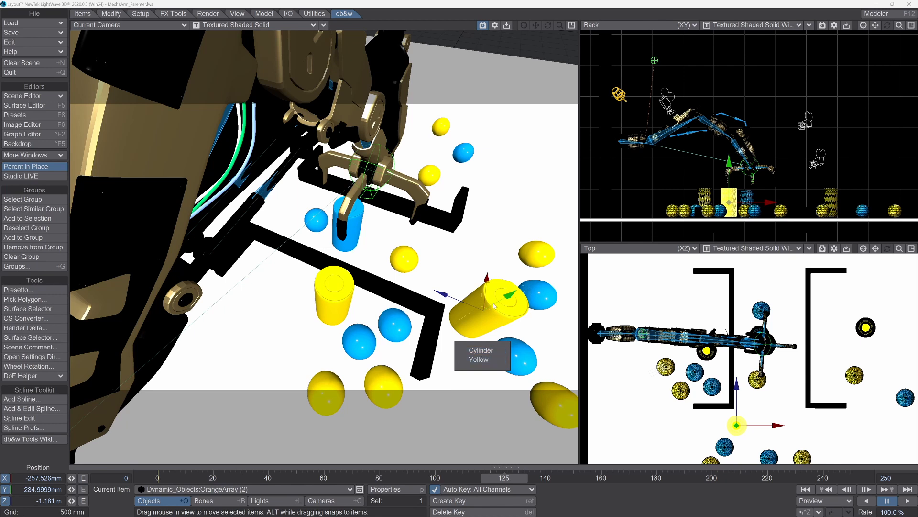
left_click(482, 359)
key("h")
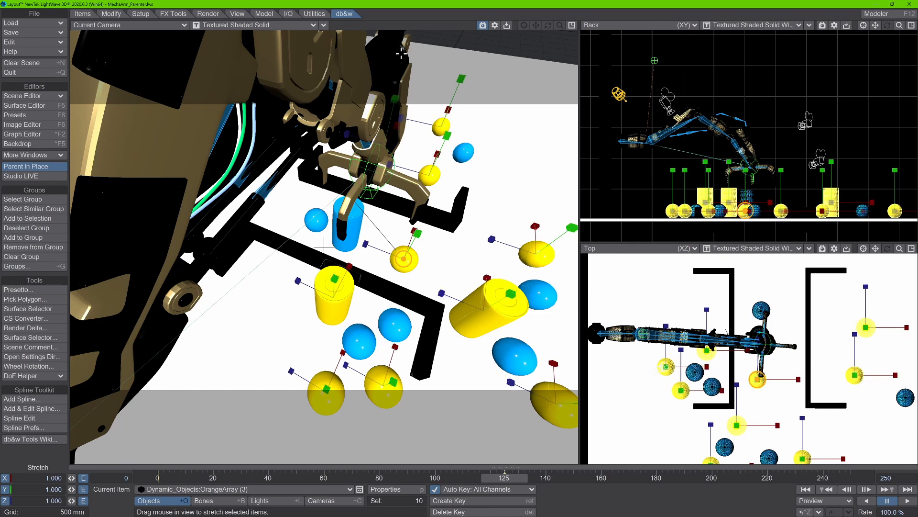
- Reduce the selection to the yellow cylinder OrangeArray (2) and try Add to Selection without choosing a group
left_click(474, 287)
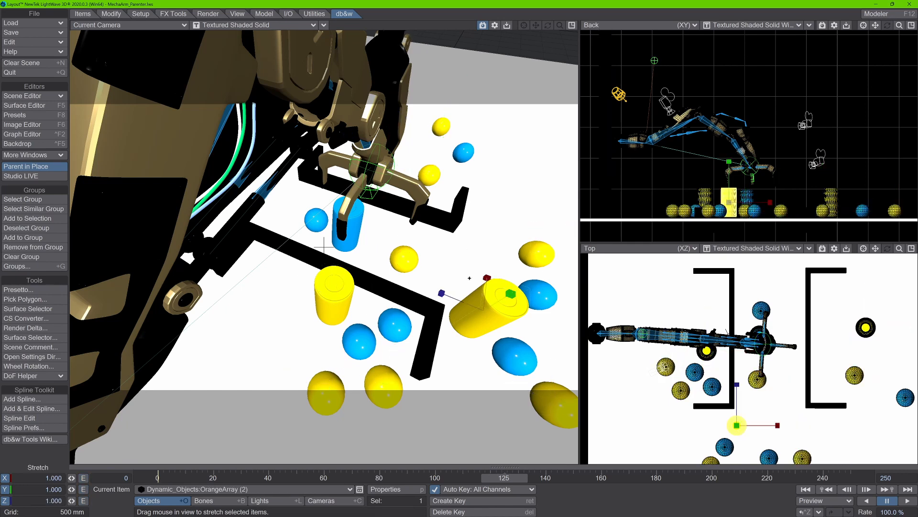
key("shift+g")
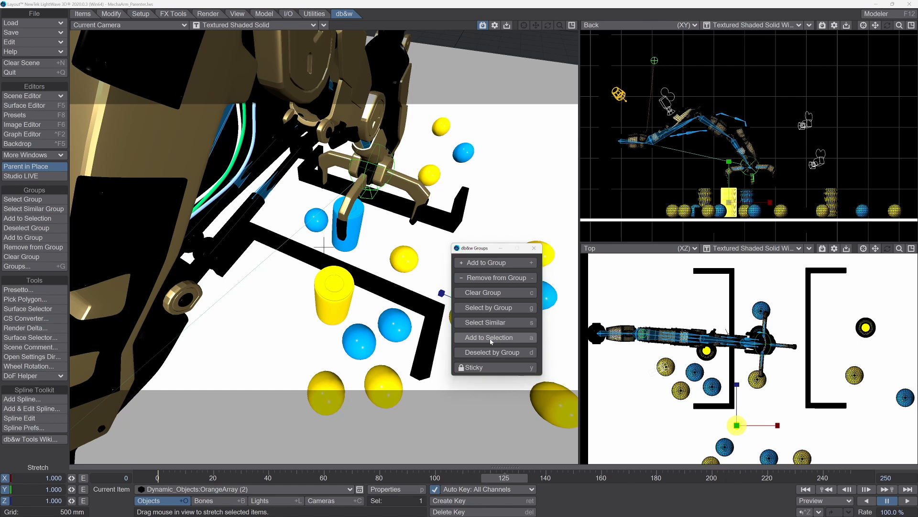
left_click(490, 339)
left_click(467, 273)
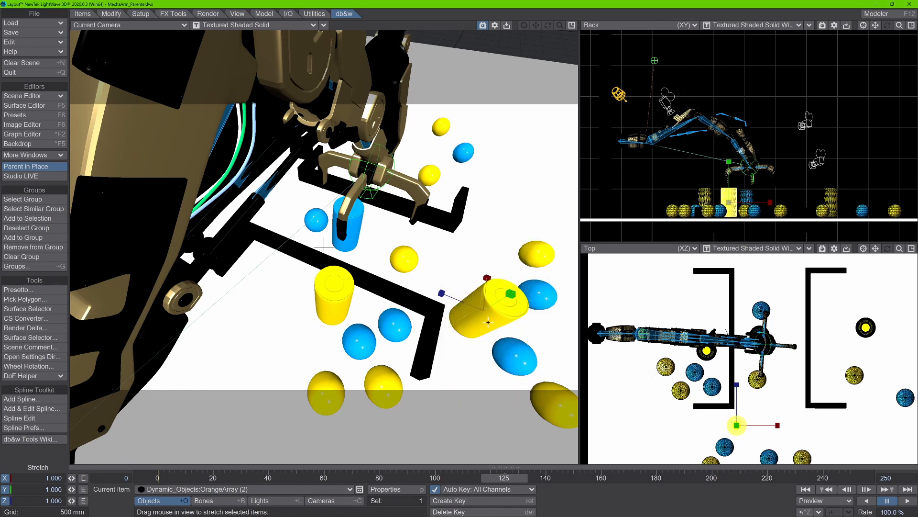
- Reselect the tilted yellow cylinder OrangeArray (2) and switch from the Stretch tool to the Move tool
left_click(433, 314)
left_click(339, 348)
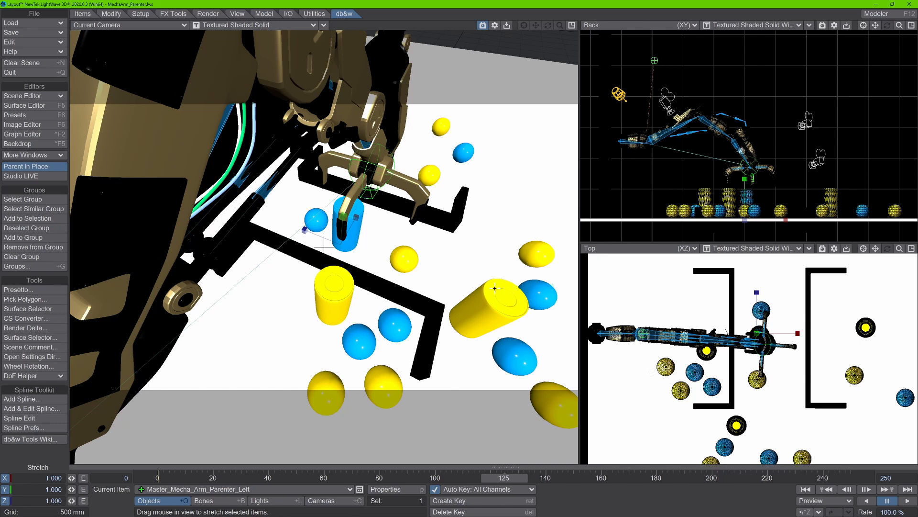
left_click(489, 310)
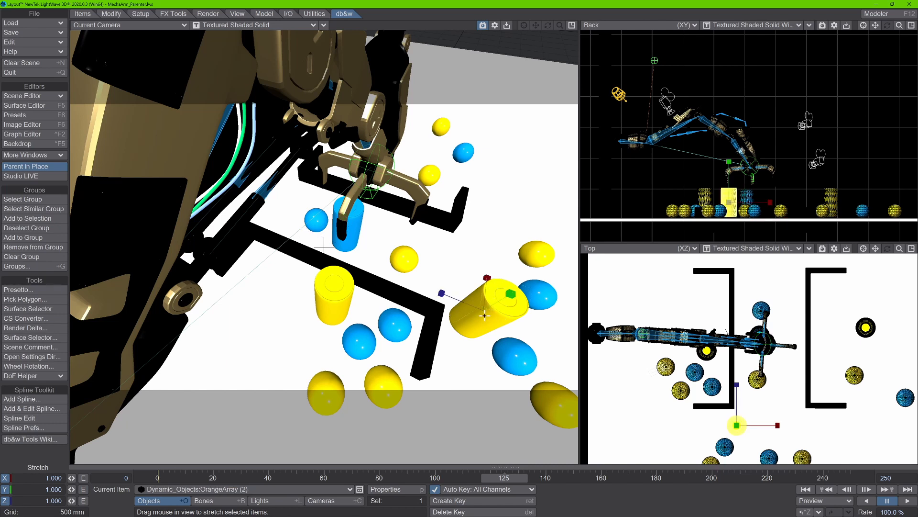
key("t")
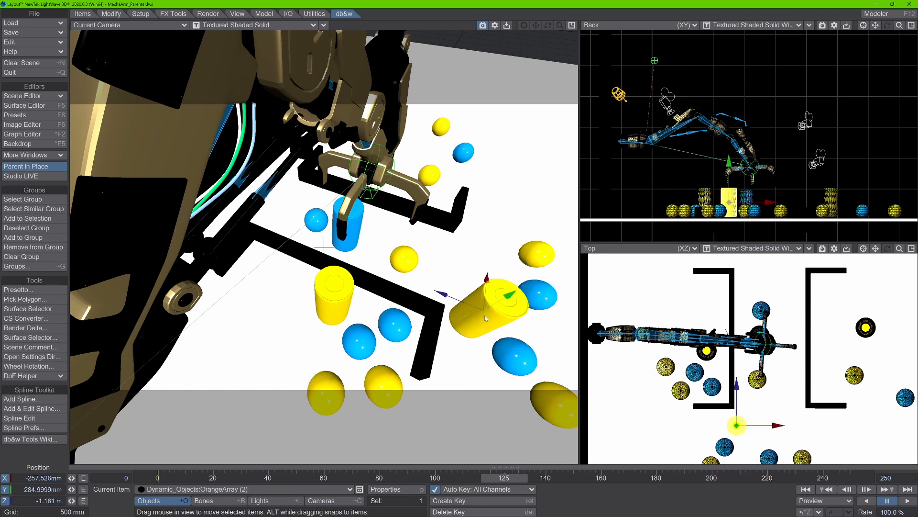
- Use Select by Group to select all items in the Cylinder group
key("shift+g")
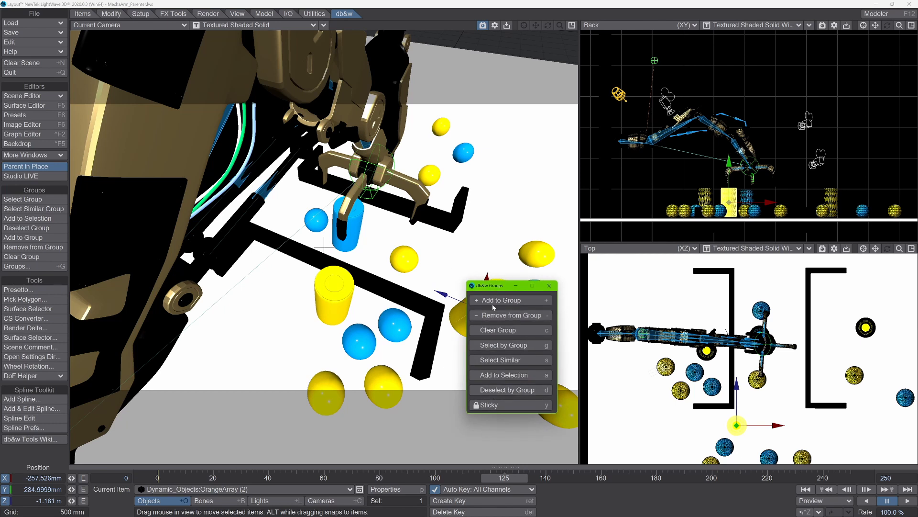
left_click(495, 345)
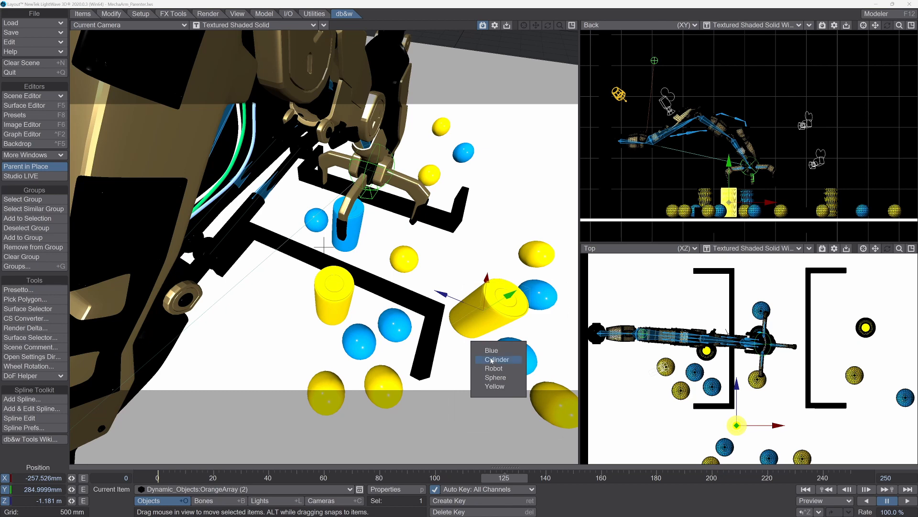
left_click(492, 359)
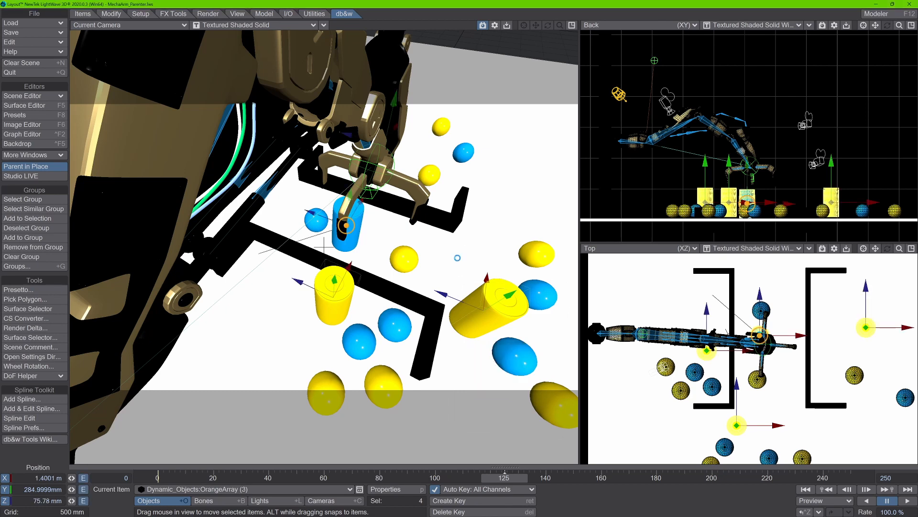
- Drop the cylinder selection and select all items in the Sphere group with Select by Group
left_click(408, 297)
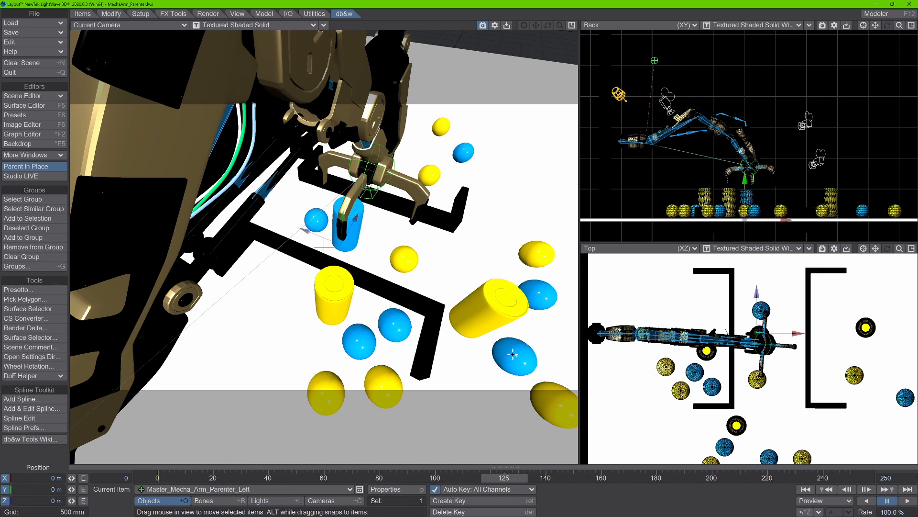
key("shift+g")
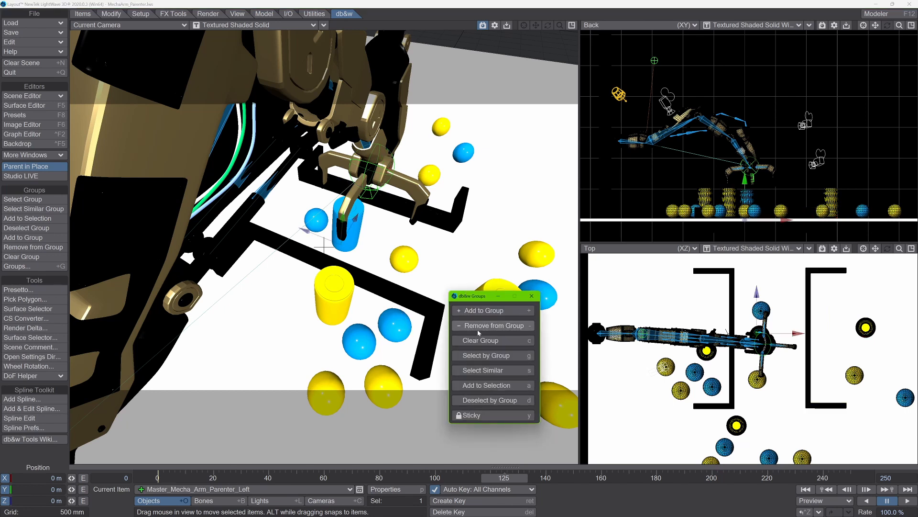
left_click(483, 356)
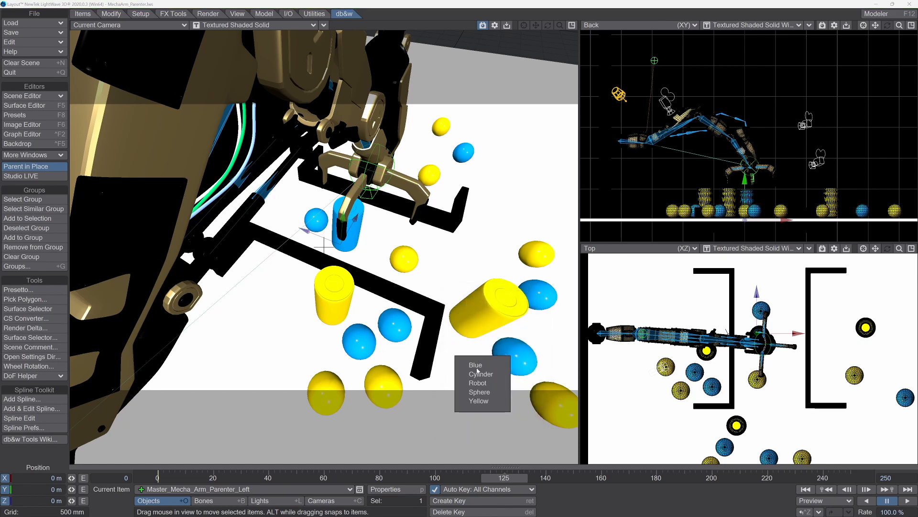
left_click(480, 392)
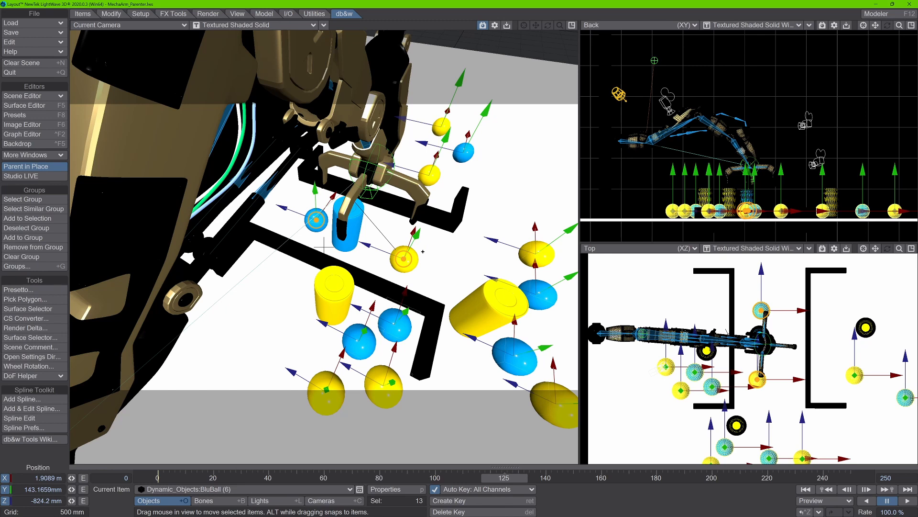
- Remove the Yellow group's items from the sphere selection with Deselect by Group
key("shift+g")
left_click(441, 325)
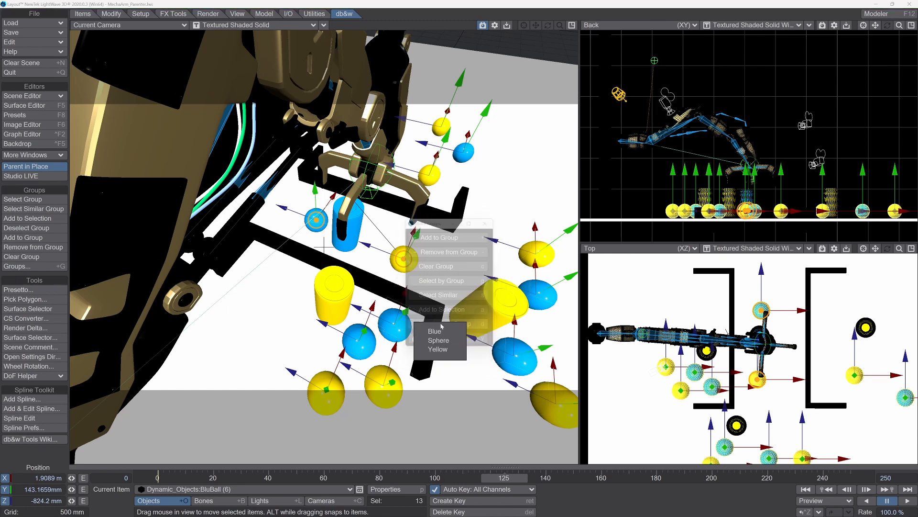
left_click(444, 351)
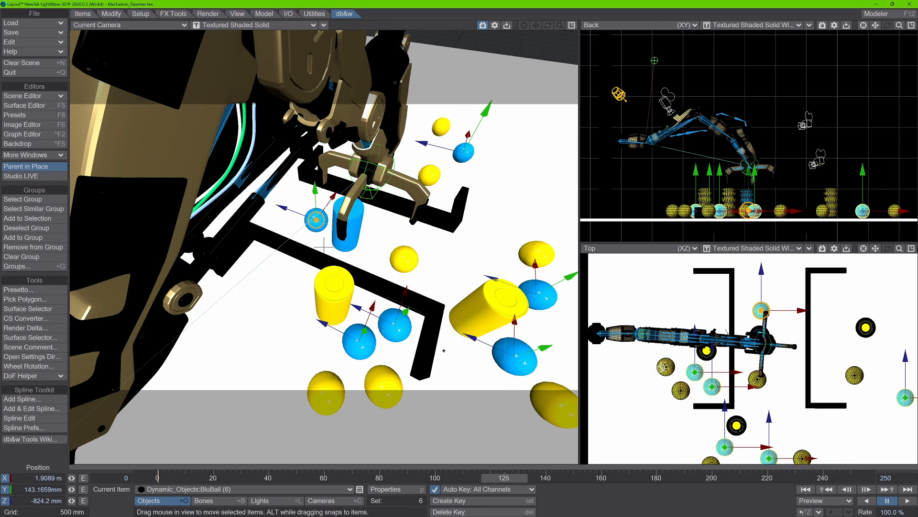